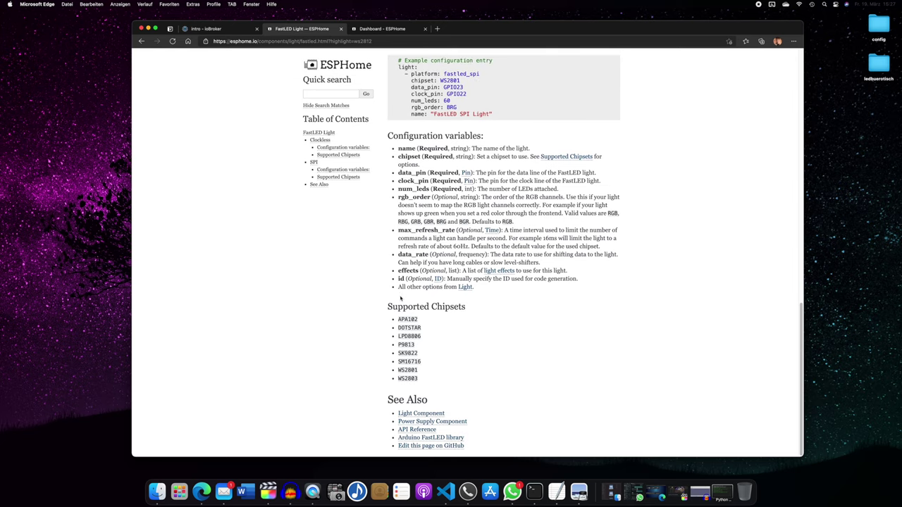
Search the FastLED Light documentation for "effe" and open the linked light effects reference
{"action": "scroll", "coordinate": [380, 296], "scroll_direction": "up", "scroll_amount": 2}
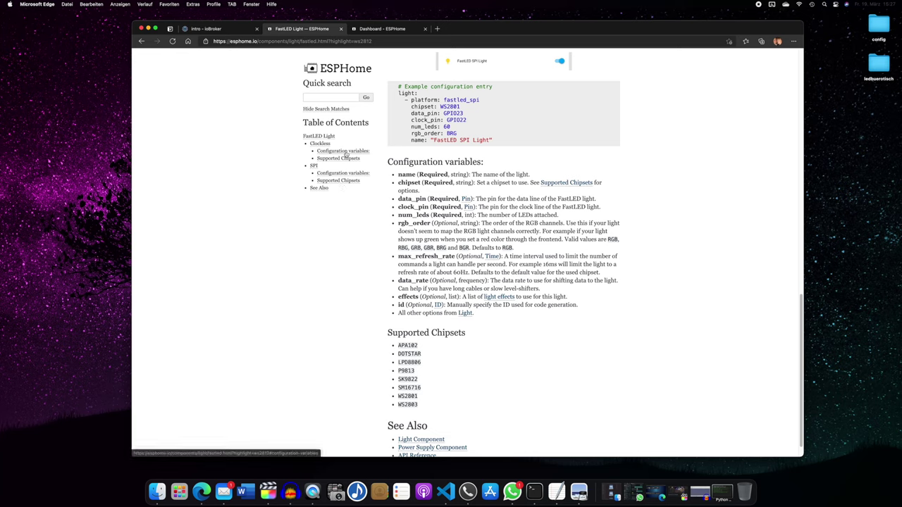
{"action": "key", "text": "super+f"}
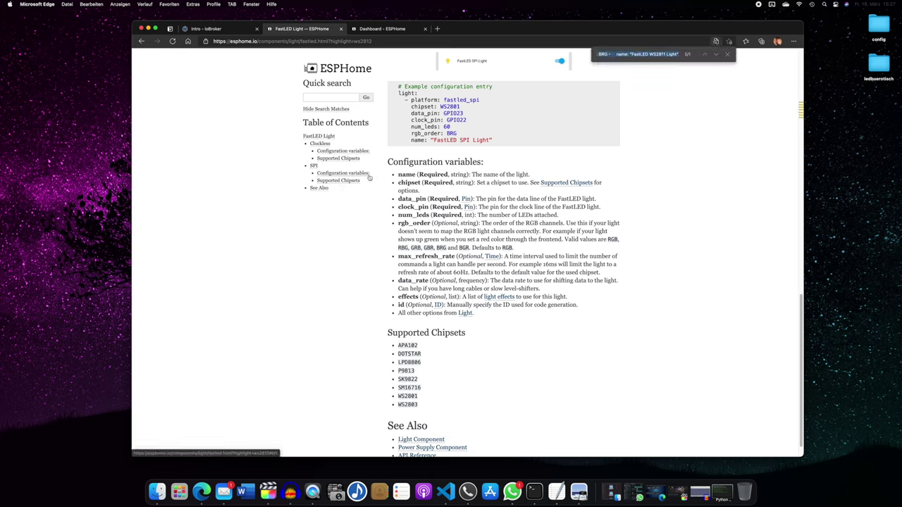
{"action": "type", "text": "effe"}
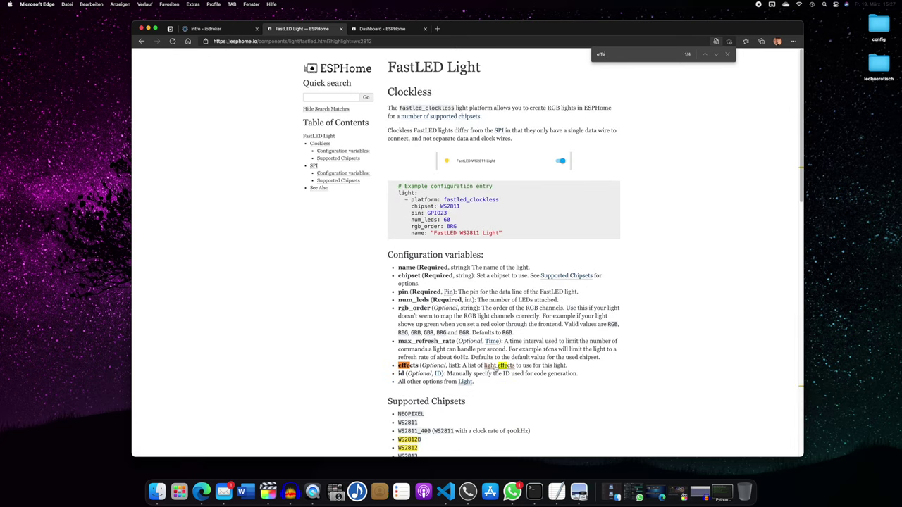
{"action": "left_click", "coordinate": [497, 365]}
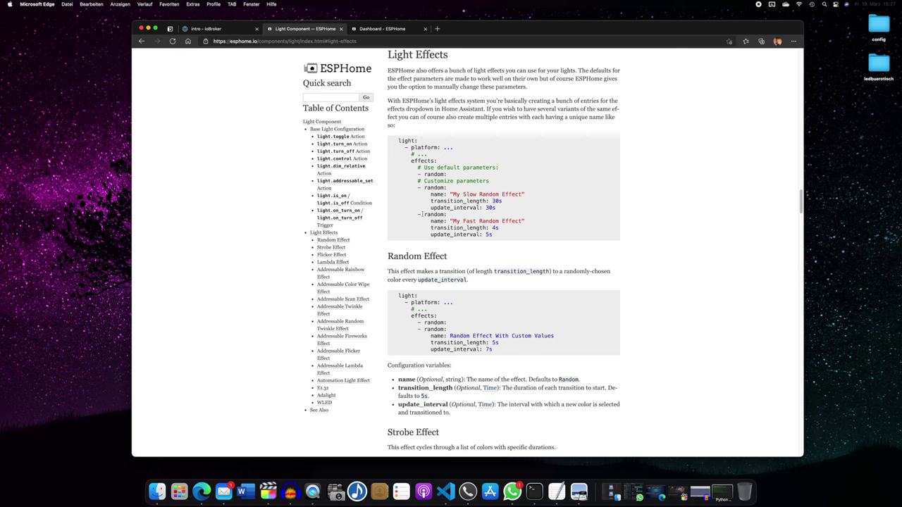
Review the light effects code in ESP32Buero.yaml on the ESPHome dashboard, save the file and close the editor
{"action": "left_click", "coordinate": [383, 29]}
{"action": "scroll", "coordinate": [252, 265], "scroll_direction": "down", "scroll_amount": 10}
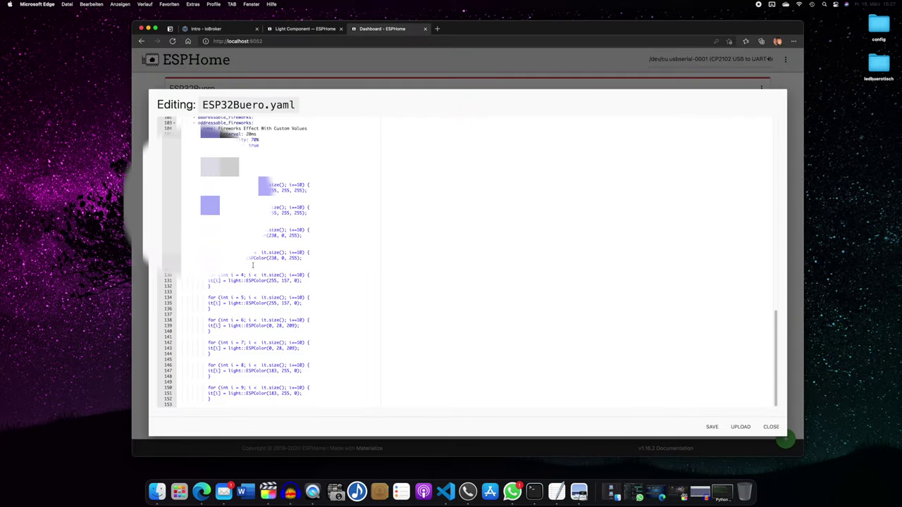
{"action": "left_click_drag", "start_coordinate": [341, 396], "coordinate": [253, 117]}
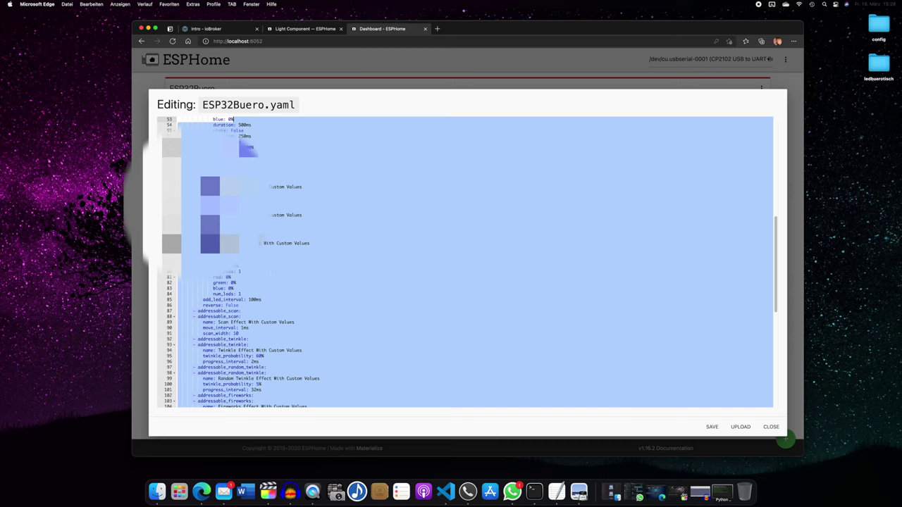
{"action": "left_click_drag", "start_coordinate": [253, 117], "coordinate": [253, 117]}
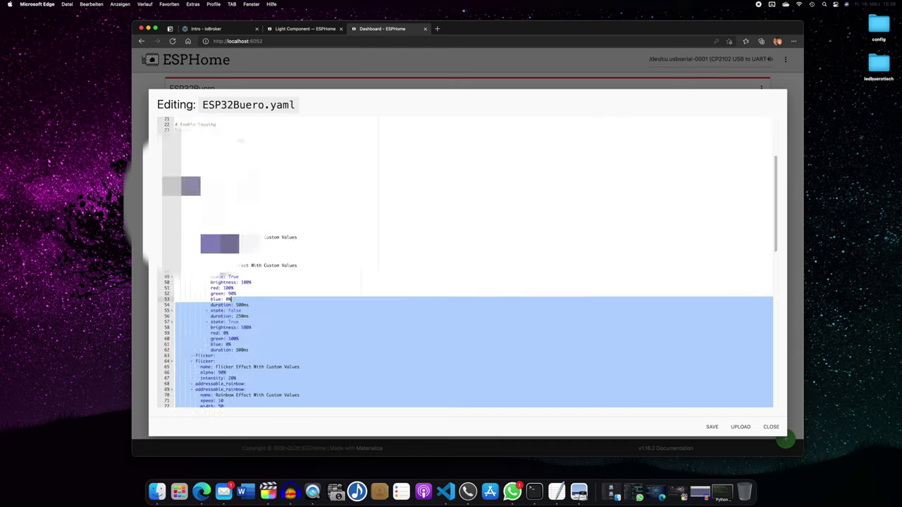
{"action": "left_click", "coordinate": [572, 340]}
{"action": "left_click", "coordinate": [712, 427]}
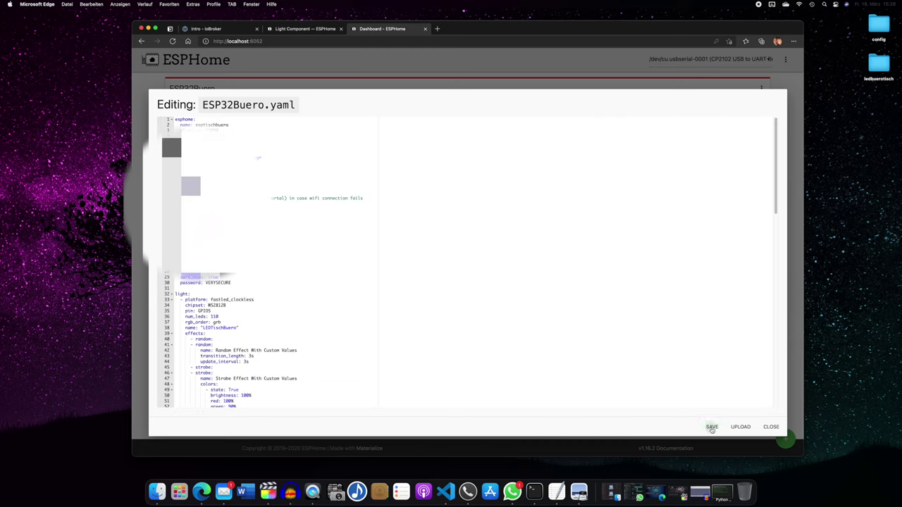
{"action": "left_click", "coordinate": [770, 426]}
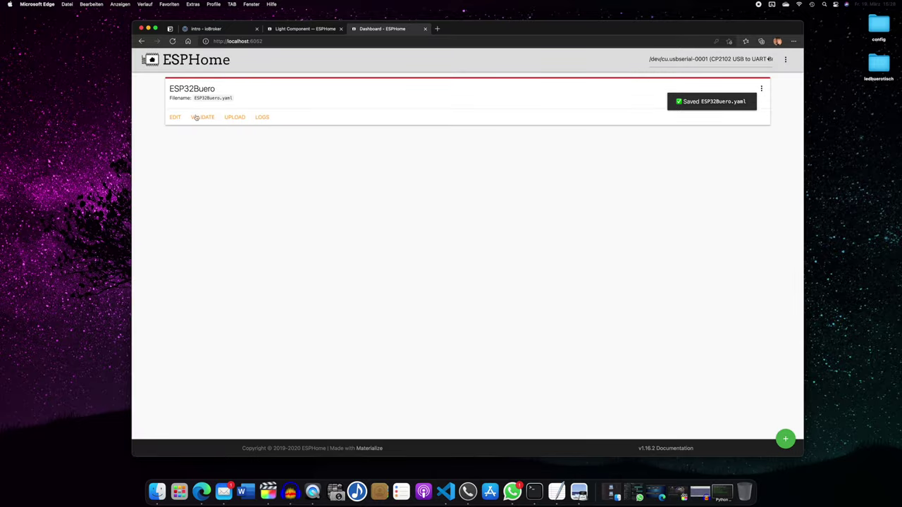
Validate ESP32Buero.yaml, and compile and upload it to the ESP32
{"action": "left_click", "coordinate": [201, 117]}
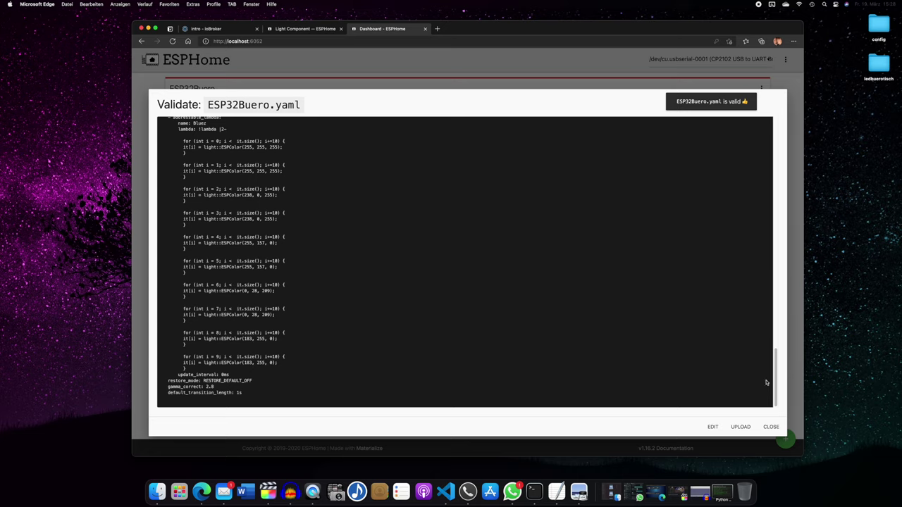
{"action": "left_click", "coordinate": [741, 427]}
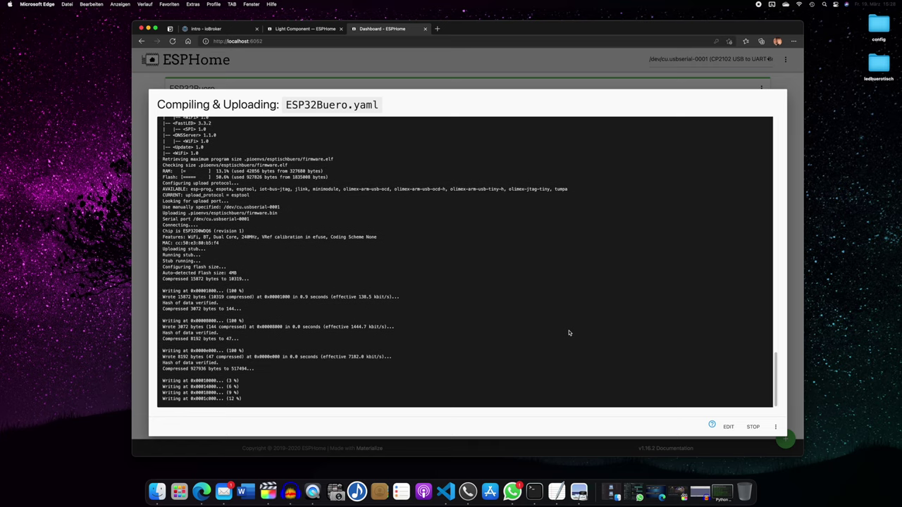
Check the firmware upload's progress and open the home page of the ESPHome documentation
{"action": "left_click", "coordinate": [224, 31]}
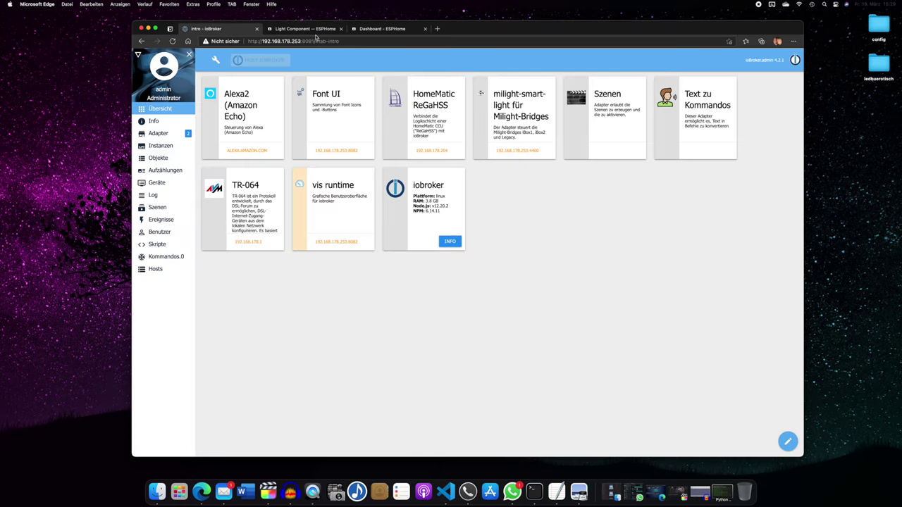
{"action": "left_click", "coordinate": [366, 29]}
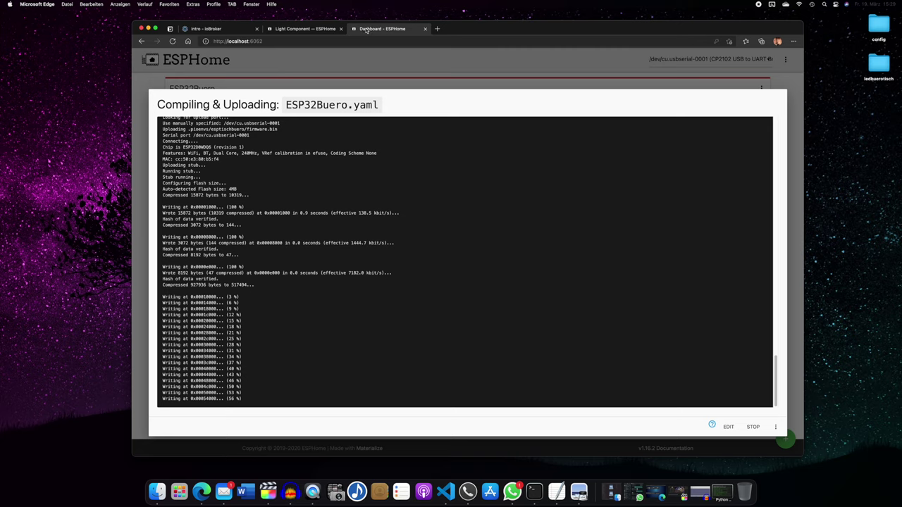
{"action": "left_click", "coordinate": [313, 28]}
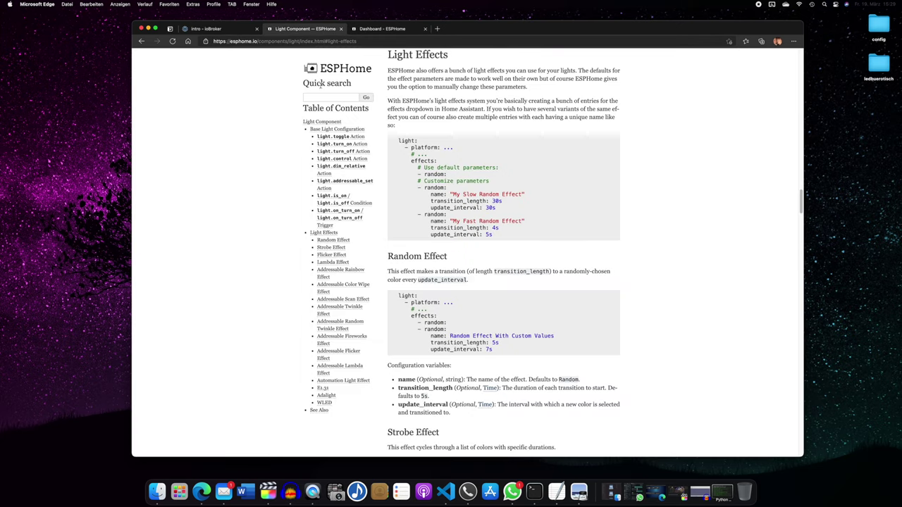
{"action": "left_click", "coordinate": [338, 68]}
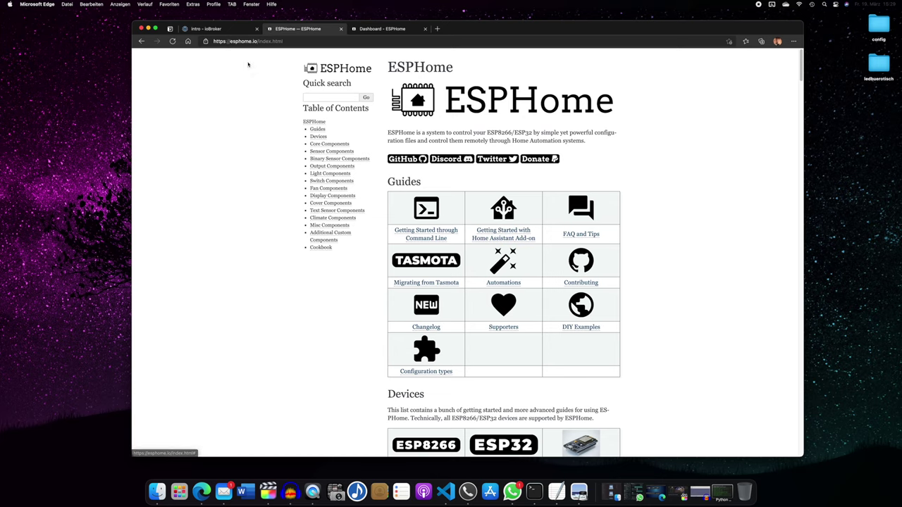
Filter the ioBroker adapter list for "esphome" and return to the list of instances
{"action": "left_click", "coordinate": [219, 29]}
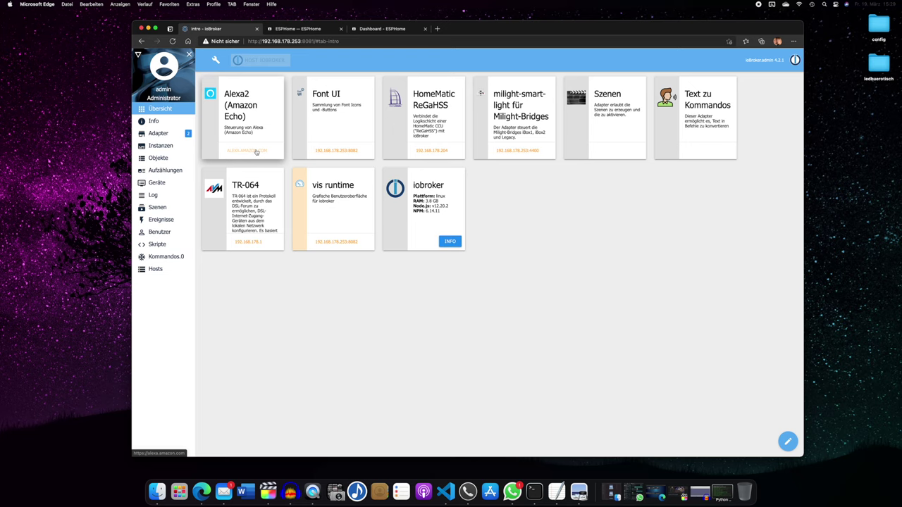
{"action": "left_click", "coordinate": [167, 148]}
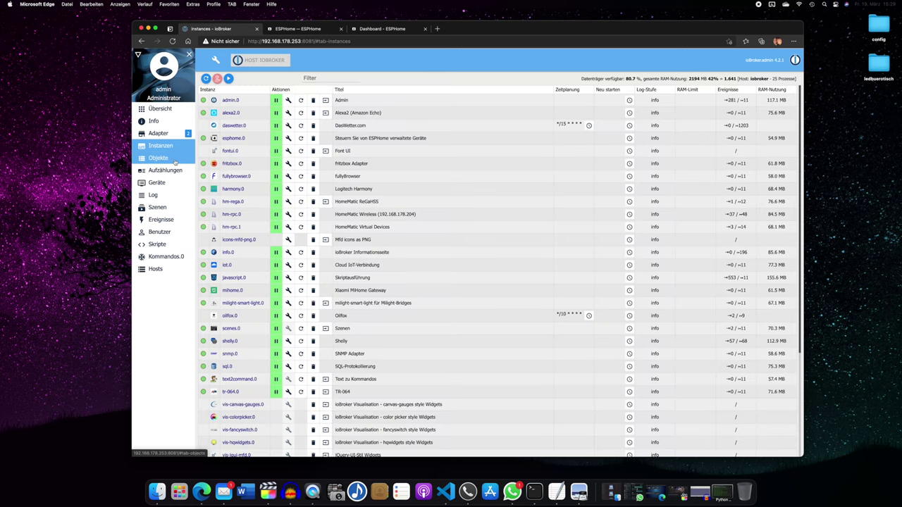
{"action": "left_click", "coordinate": [158, 133]}
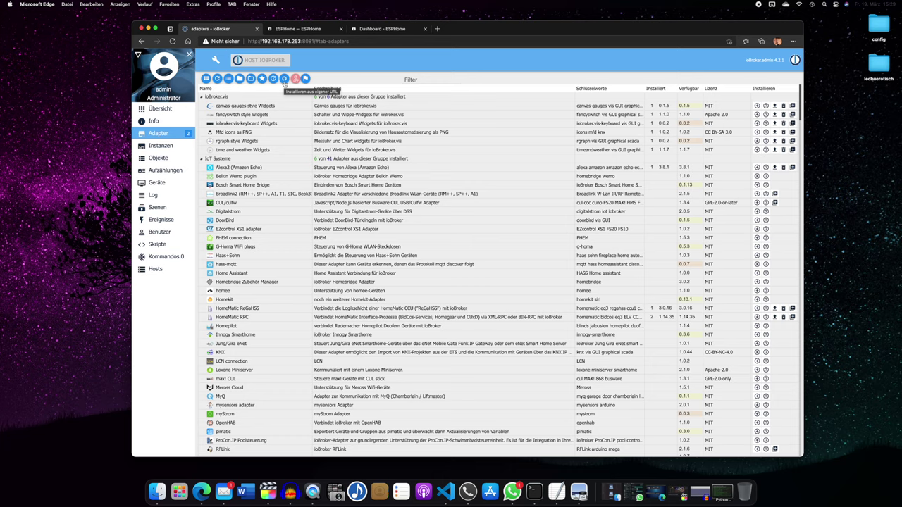
{"action": "left_click", "coordinate": [407, 79]}
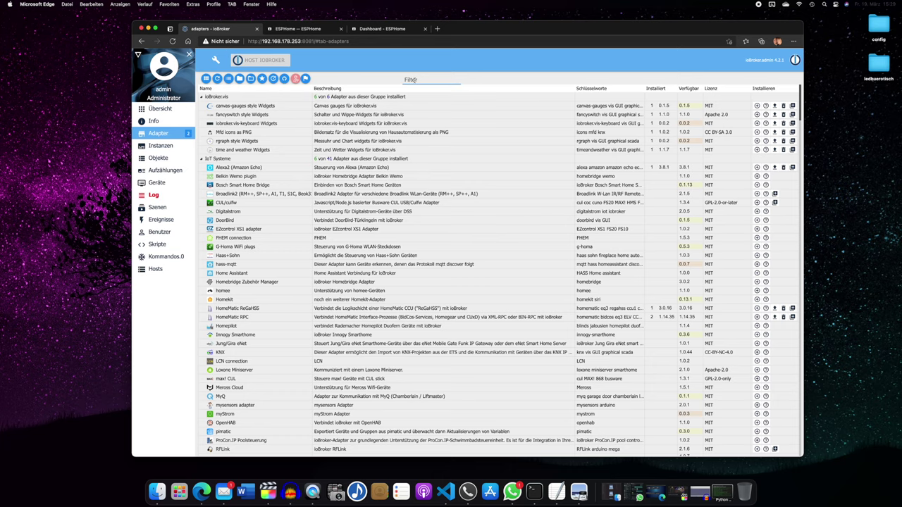
{"action": "type", "text": "esphome"}
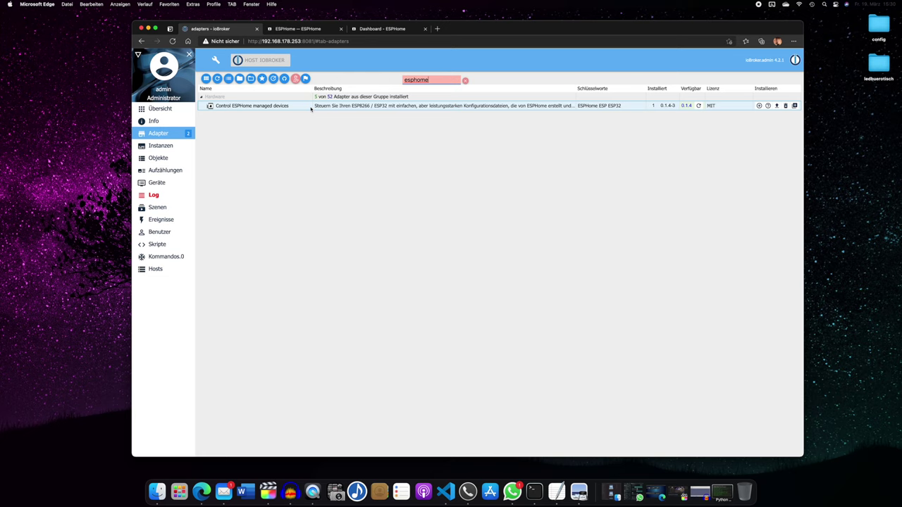
{"action": "left_click", "coordinate": [160, 146]}
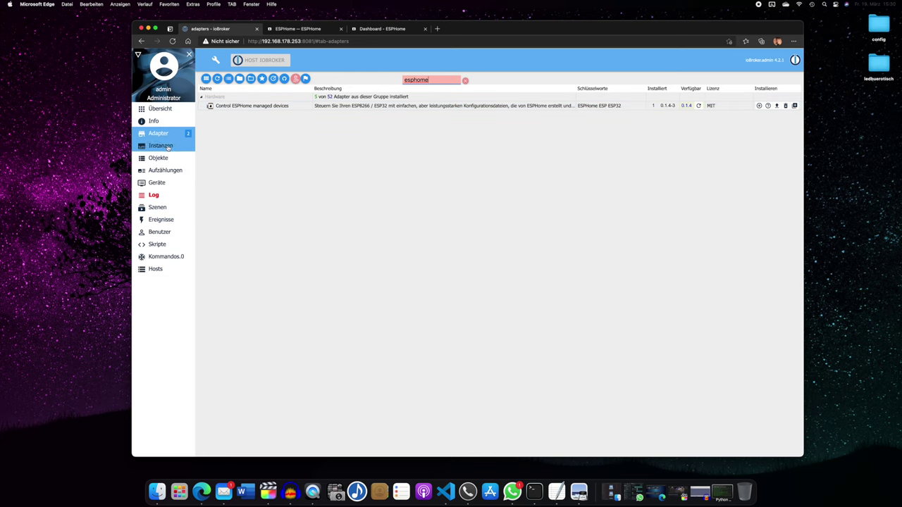
Examine the ESP32Buero.yaml upload log on the ESPHome dashboard for the flashing result and the board's WiFi connection
{"action": "left_click", "coordinate": [300, 29]}
{"action": "left_click", "coordinate": [406, 29]}
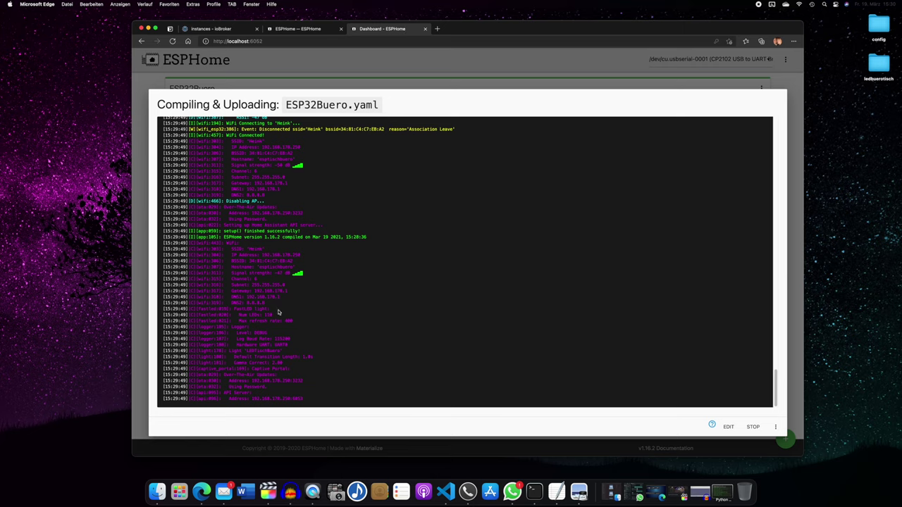
{"action": "scroll", "coordinate": [240, 246], "scroll_direction": "up", "scroll_amount": 1}
{"action": "scroll", "coordinate": [240, 246], "scroll_direction": "up", "scroll_amount": 10}
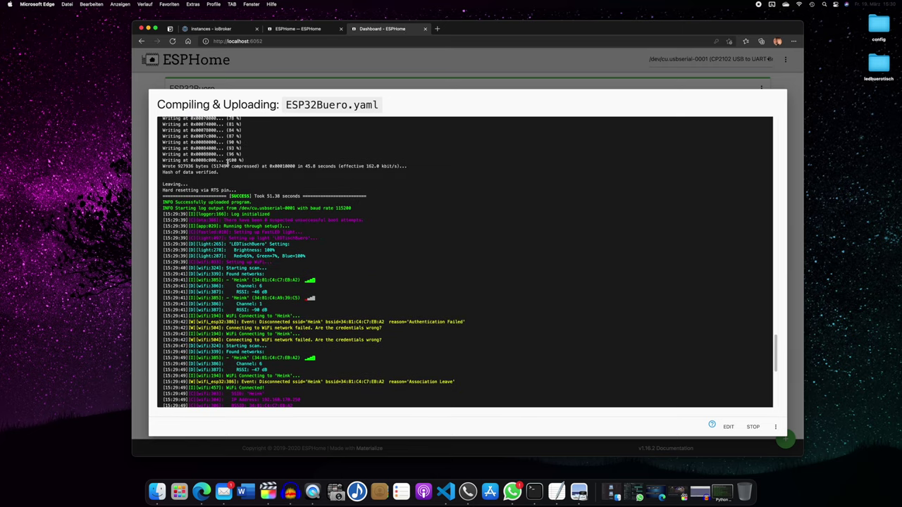
{"action": "scroll", "coordinate": [226, 222], "scroll_direction": "down", "scroll_amount": 10}
{"action": "scroll", "coordinate": [256, 246], "scroll_direction": "up", "scroll_amount": 3}
{"action": "scroll", "coordinate": [257, 251], "scroll_direction": "down", "scroll_amount": 3}
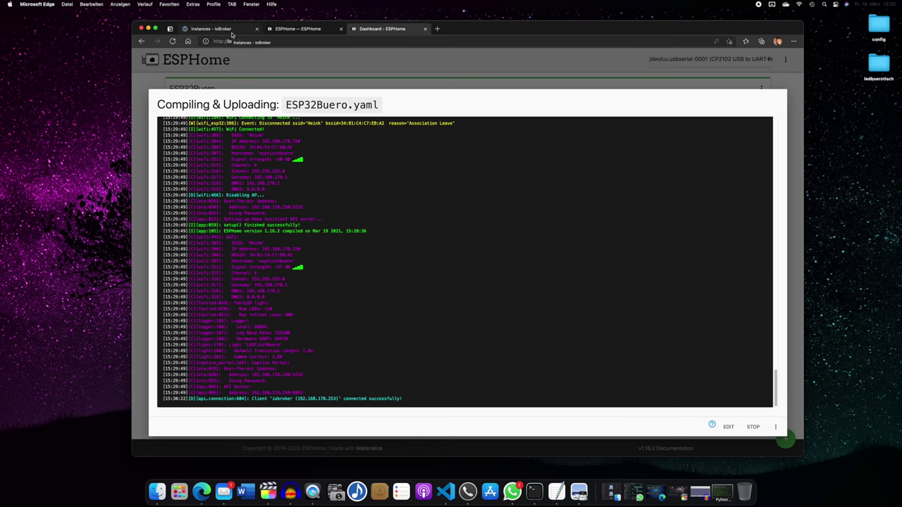
Add a device with IP 192.168.178.250 to ioBroker's esphome.0 adapter configuration, and save and close it
{"action": "left_click", "coordinate": [211, 29]}
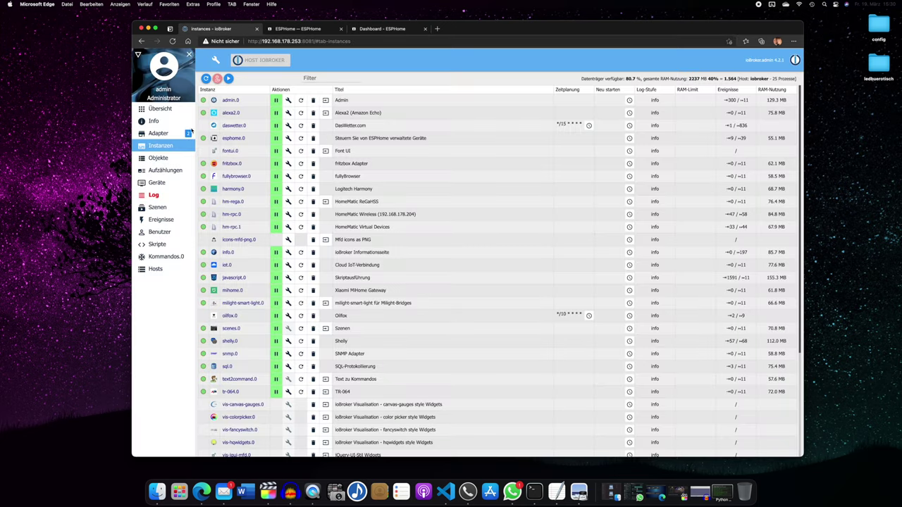
{"action": "left_click", "coordinate": [287, 138]}
{"action": "left_click", "coordinate": [280, 163]}
{"action": "left_click", "coordinate": [404, 166]}
{"action": "left_click", "coordinate": [437, 184]}
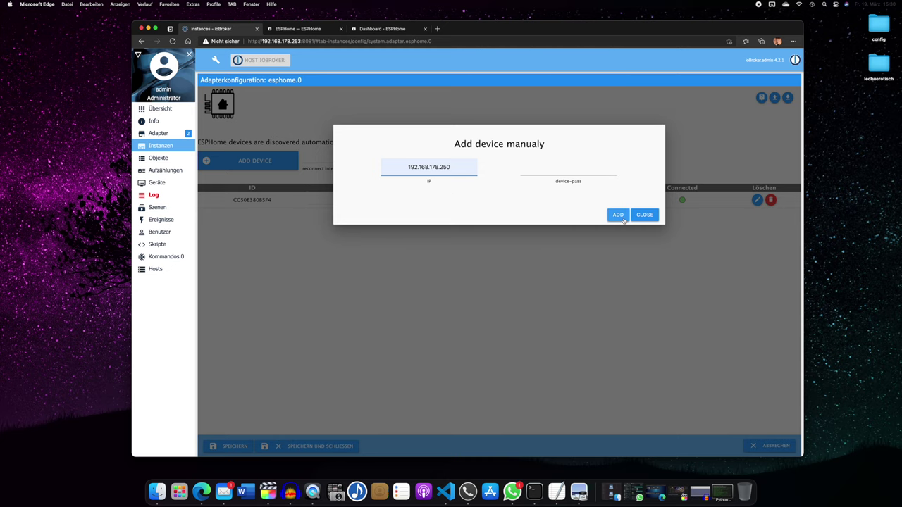
{"action": "left_click", "coordinate": [618, 216]}
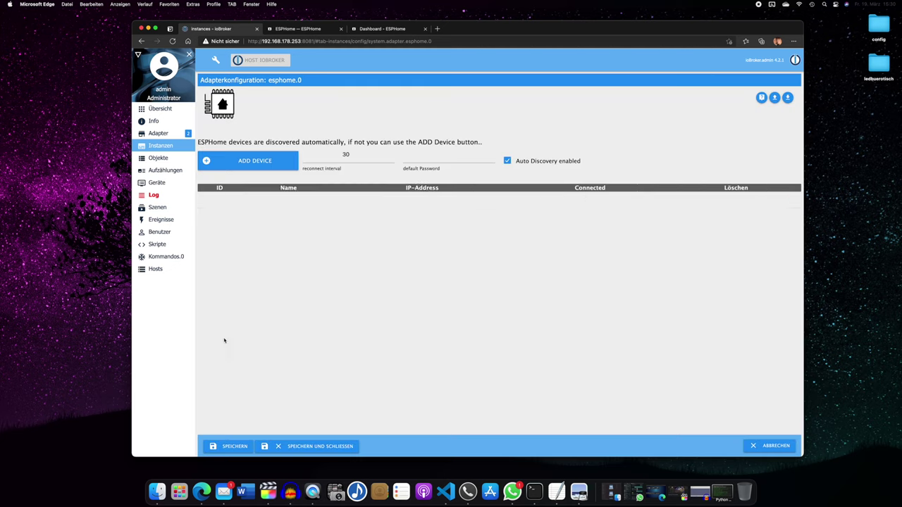
{"action": "left_click", "coordinate": [294, 447]}
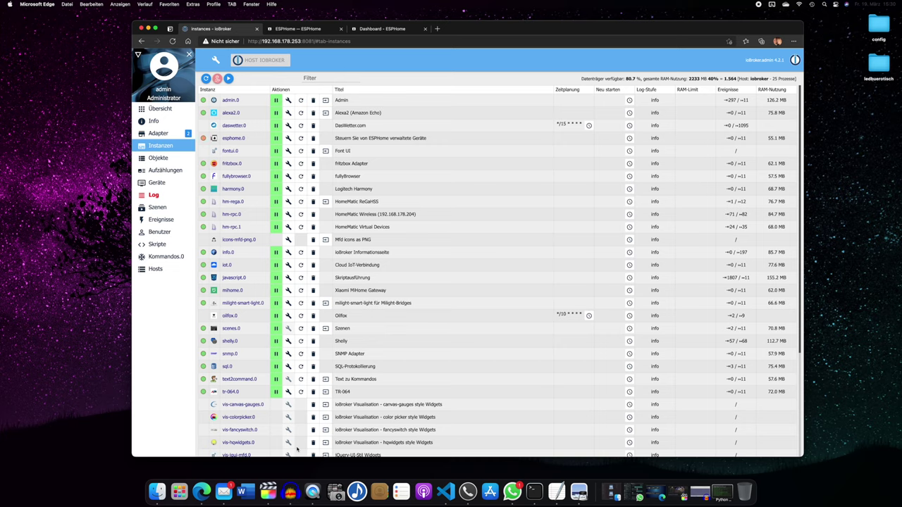
Expand the esptischbuero device under esphome.0 in the object list down to the LEDTischBuero light and set its state to true
{"action": "left_click", "coordinate": [158, 158]}
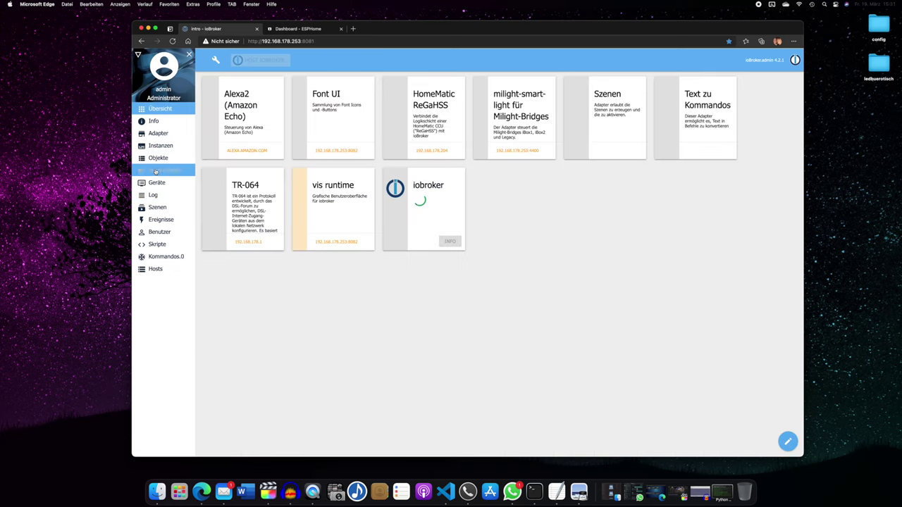
{"action": "left_click", "coordinate": [164, 158]}
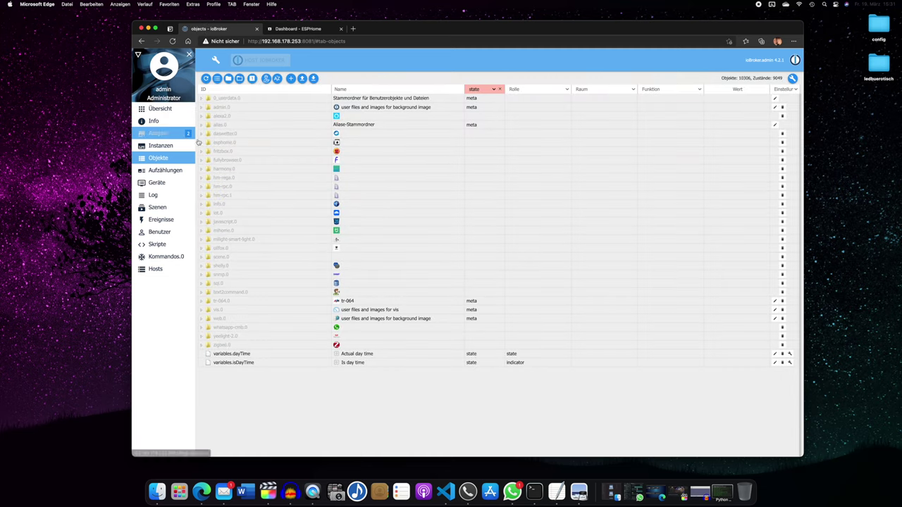
{"action": "left_click", "coordinate": [204, 144]}
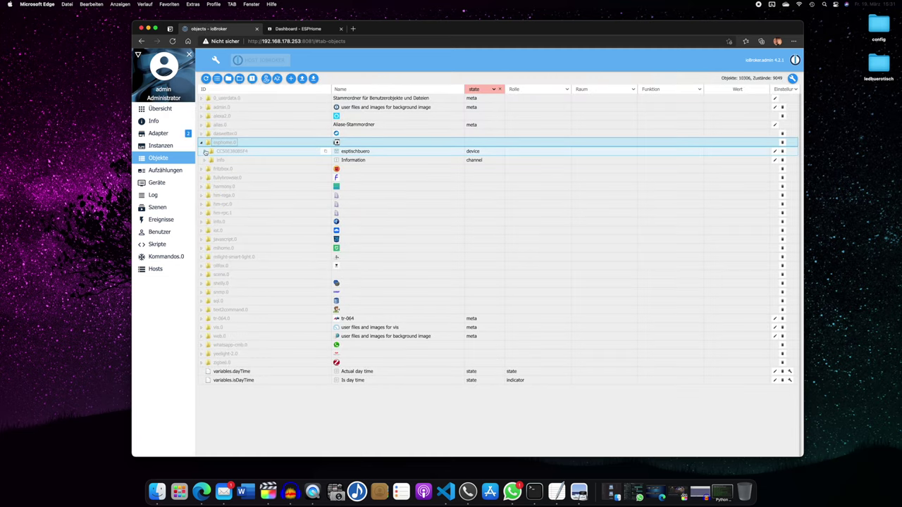
{"action": "left_click", "coordinate": [205, 152]}
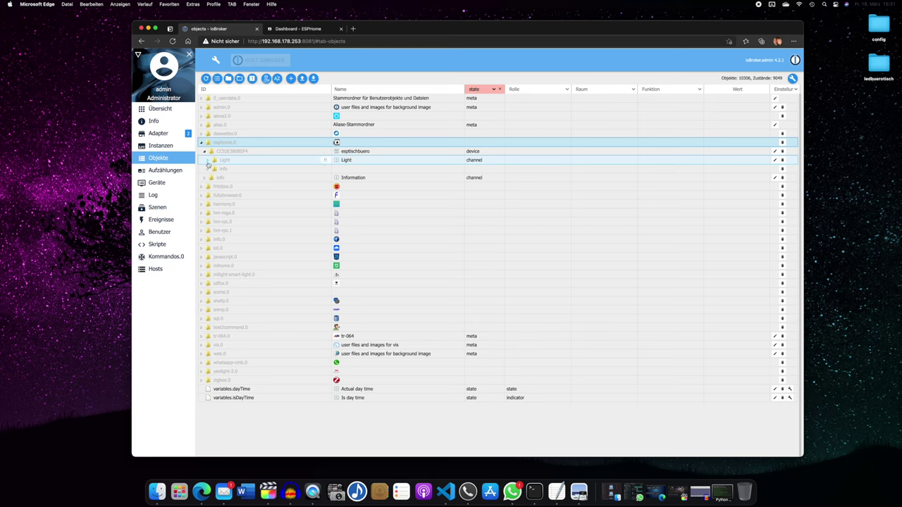
{"action": "left_click", "coordinate": [209, 161]}
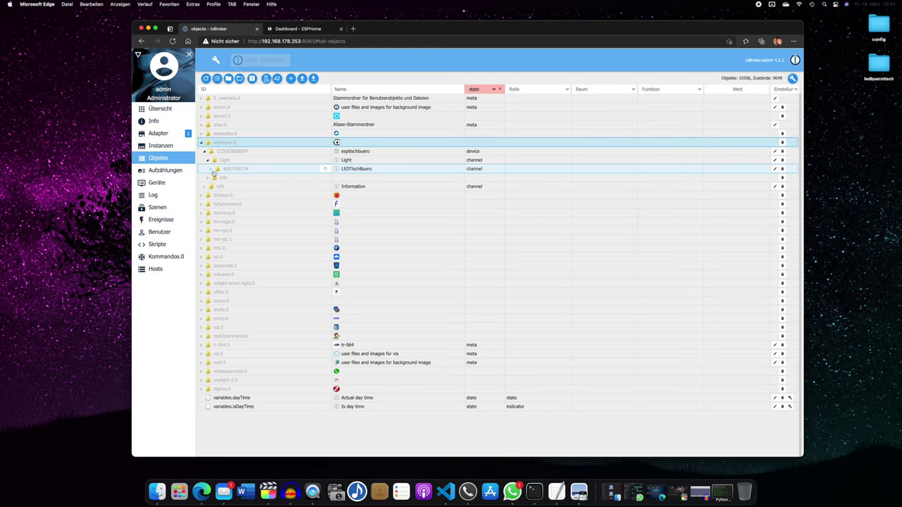
{"action": "left_click", "coordinate": [213, 169]}
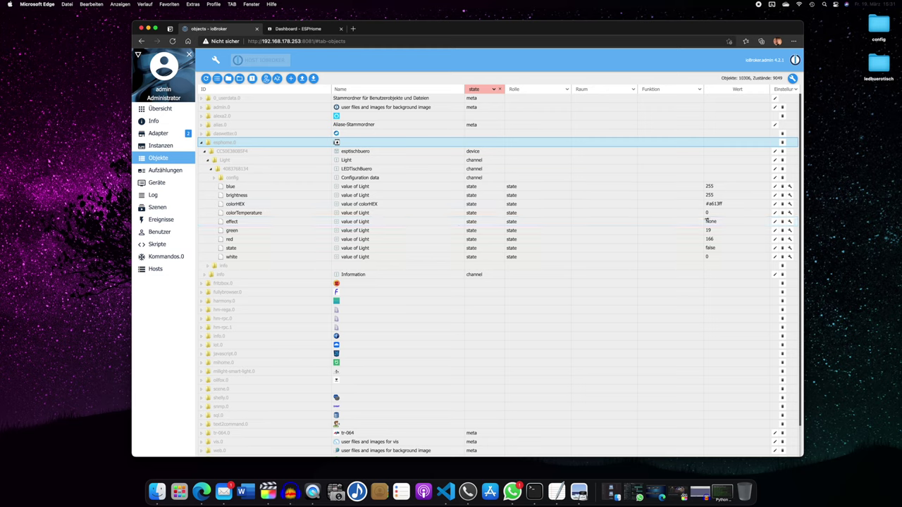
{"action": "left_click", "coordinate": [709, 248]}
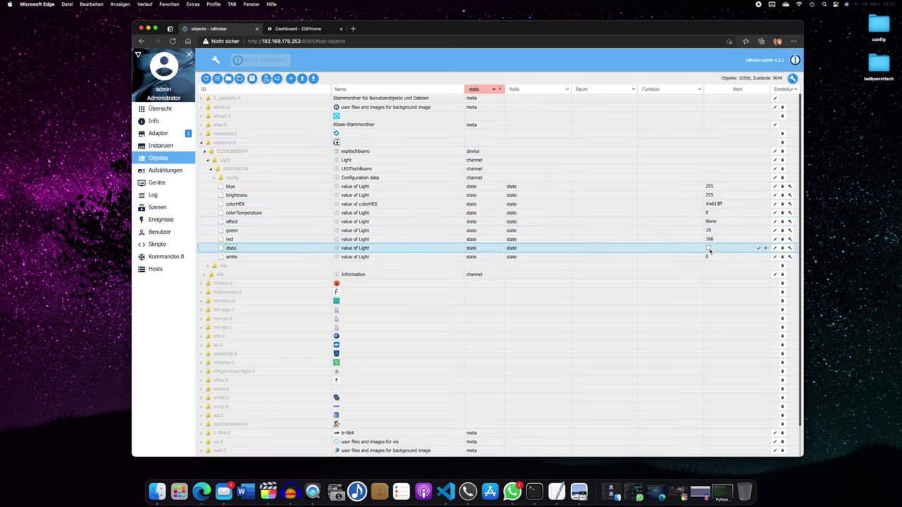
{"action": "left_click", "coordinate": [708, 248]}
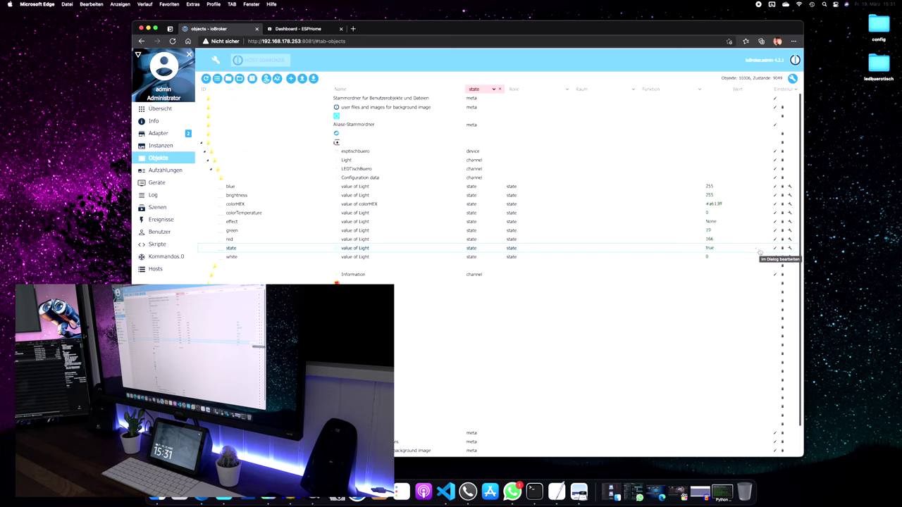
Open the light's effect and brightness values for editing, and set its blue value to 40
{"action": "left_click", "coordinate": [718, 220]}
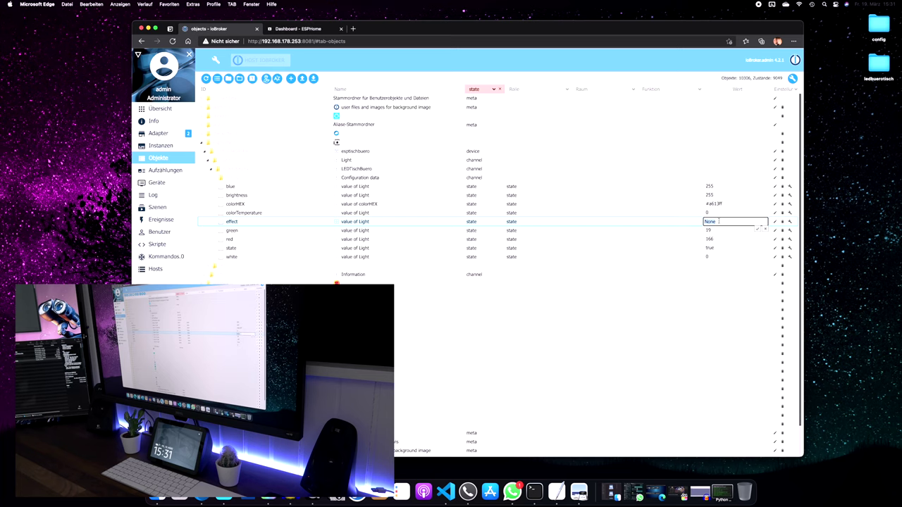
{"action": "key", "text": "Return"}
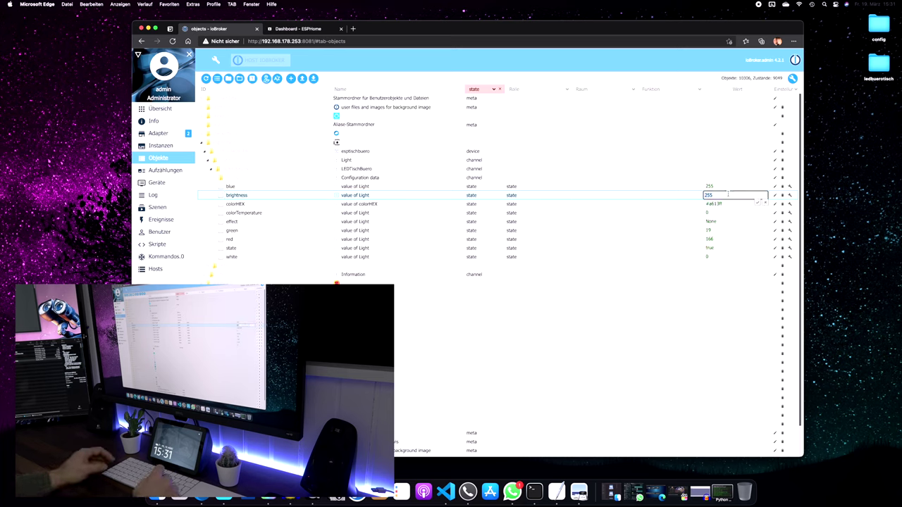
{"action": "key", "text": "Return"}
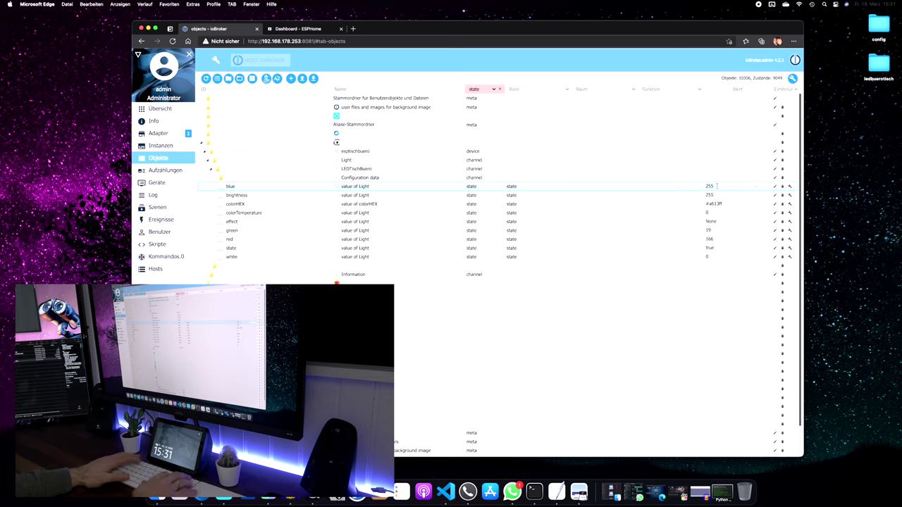
{"action": "left_click", "coordinate": [717, 186]}
{"action": "type", "text": "61"}
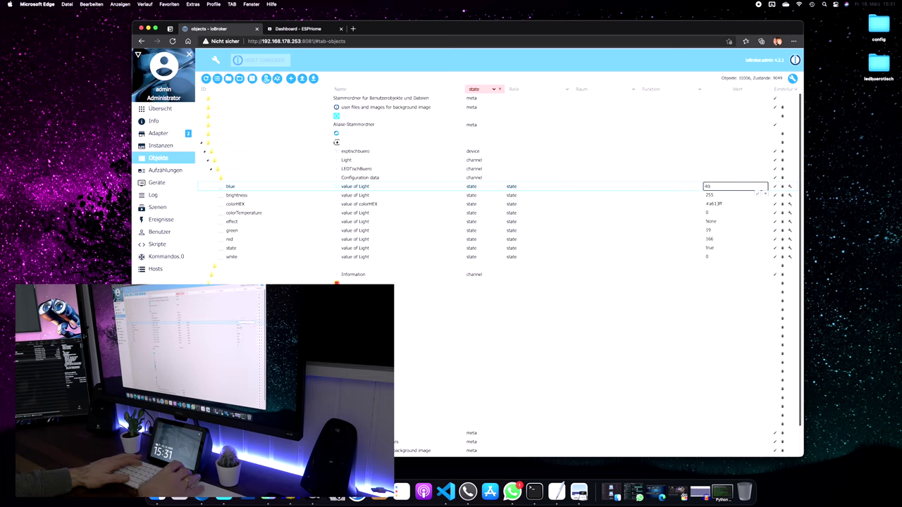
{"action": "key", "text": "Return"}
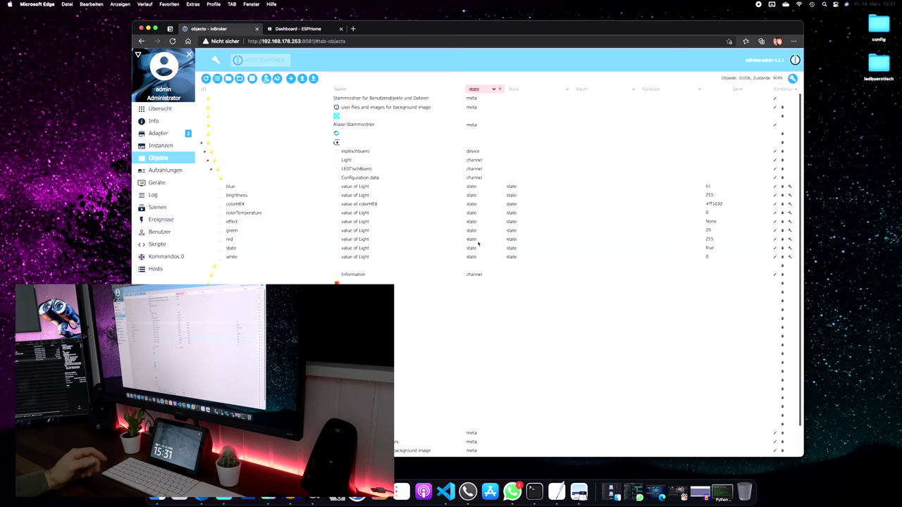
Open the bookmarked ioBroker vis page in a new browser tab and go to its Keller lighting view
{"action": "left_click", "coordinate": [354, 29]}
{"action": "left_click", "coordinate": [745, 41]}
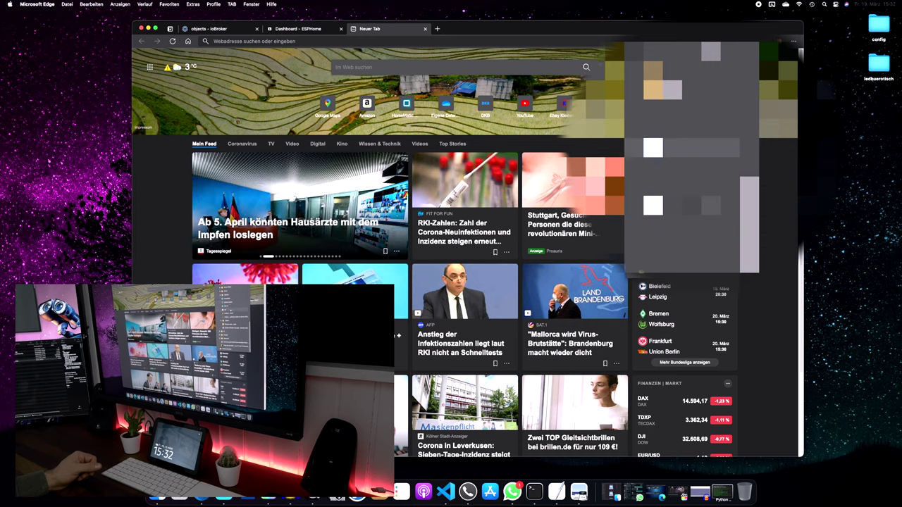
{"action": "left_click", "coordinate": [690, 148]}
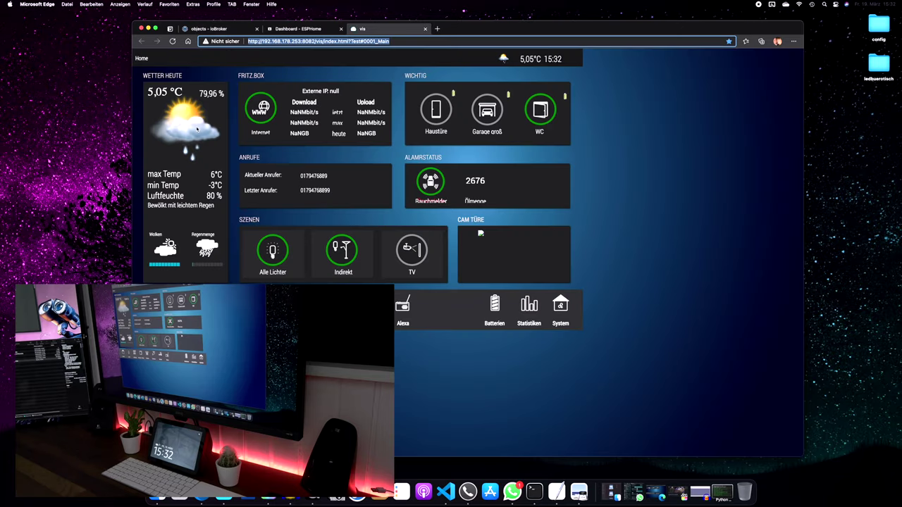
{"action": "left_click", "coordinate": [296, 310]}
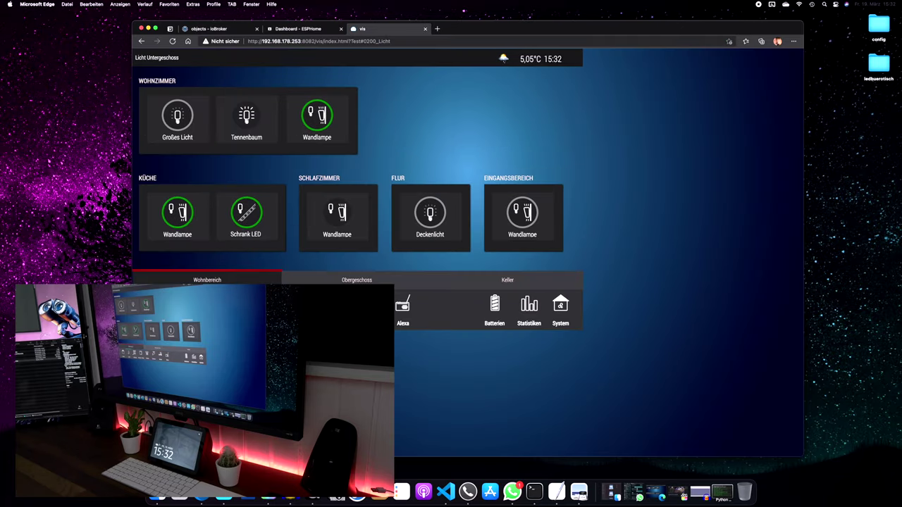
{"action": "left_click", "coordinate": [494, 284]}
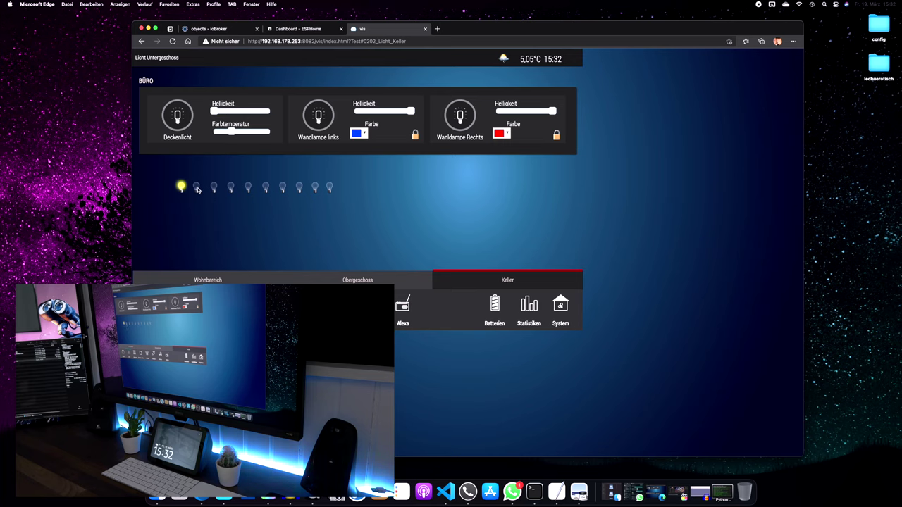
Try out the LED strip effects by switching through the row of bulbs below the Büro lights, from the second to the last
{"action": "left_click", "coordinate": [197, 187]}
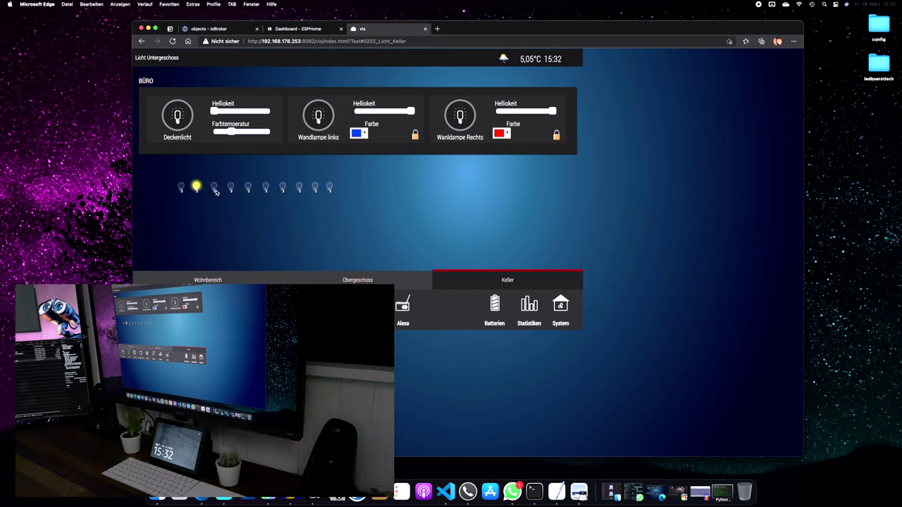
{"action": "left_click", "coordinate": [215, 190]}
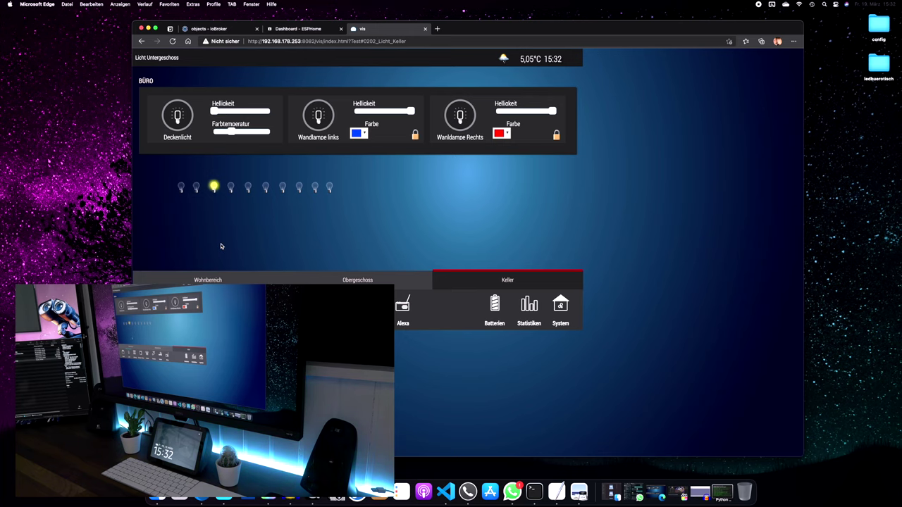
{"action": "left_click", "coordinate": [232, 188]}
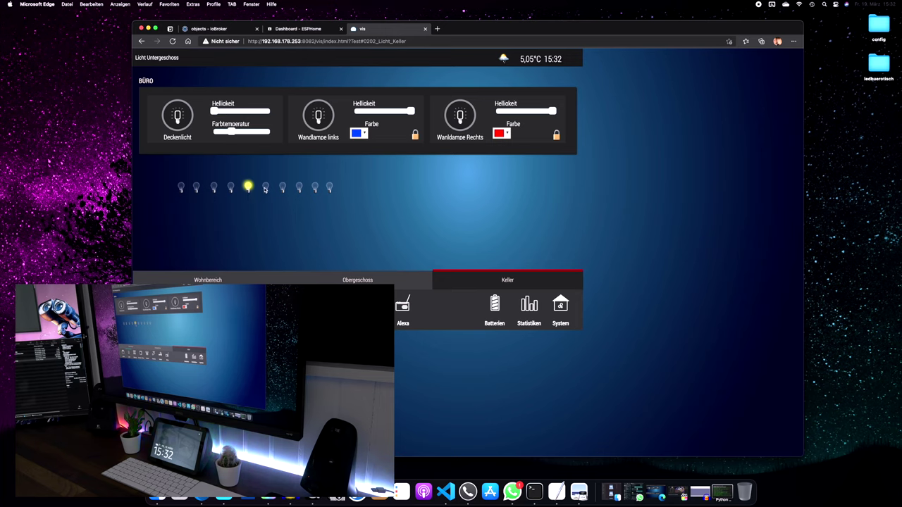
{"action": "left_click", "coordinate": [266, 187]}
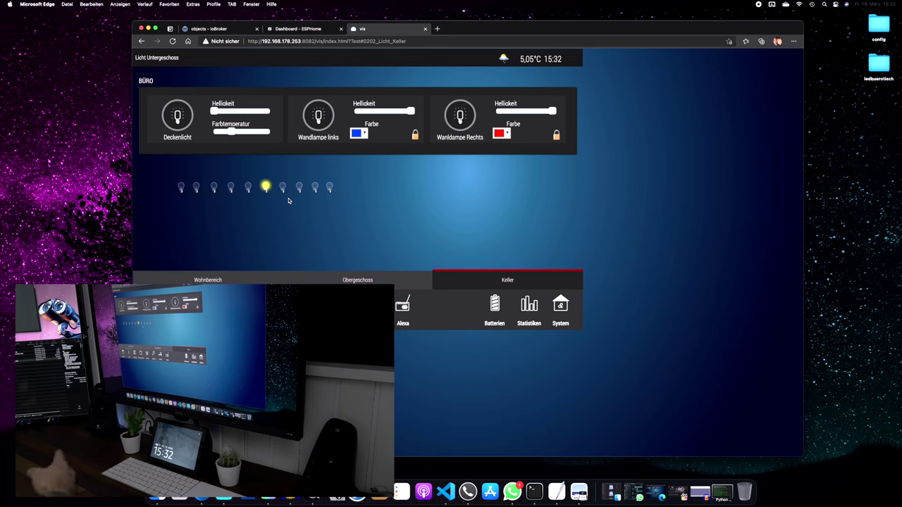
{"action": "left_click", "coordinate": [282, 188]}
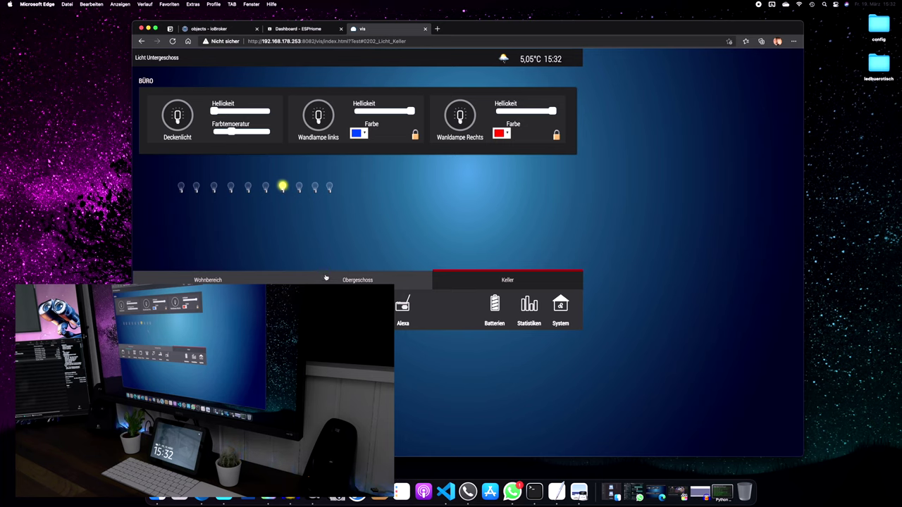
{"action": "left_click", "coordinate": [299, 187]}
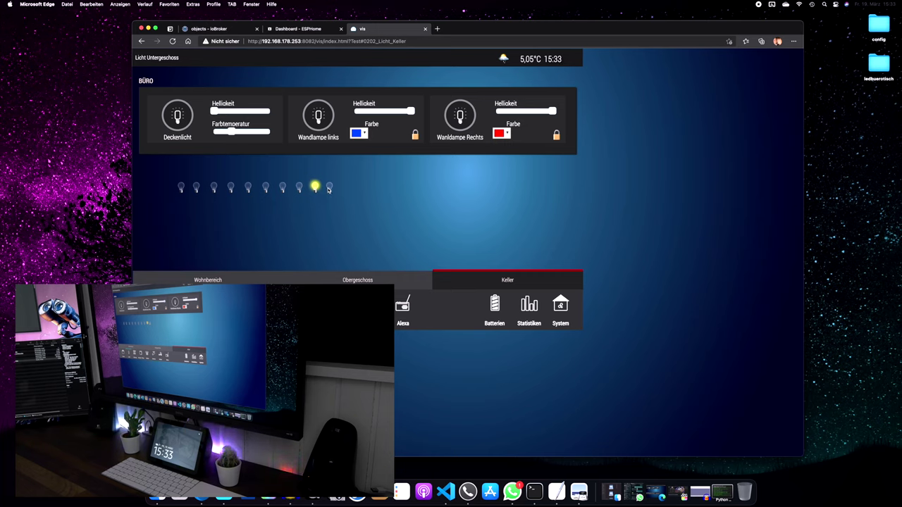
{"action": "left_click", "coordinate": [329, 187]}
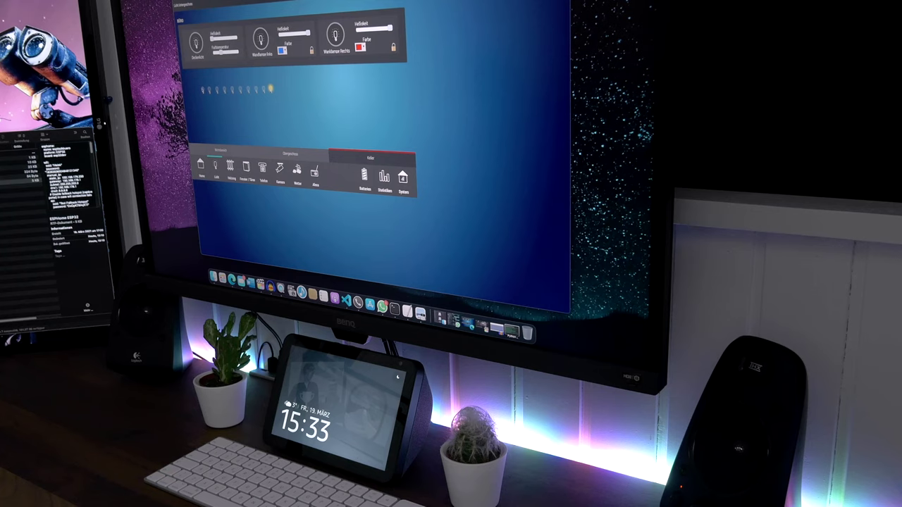